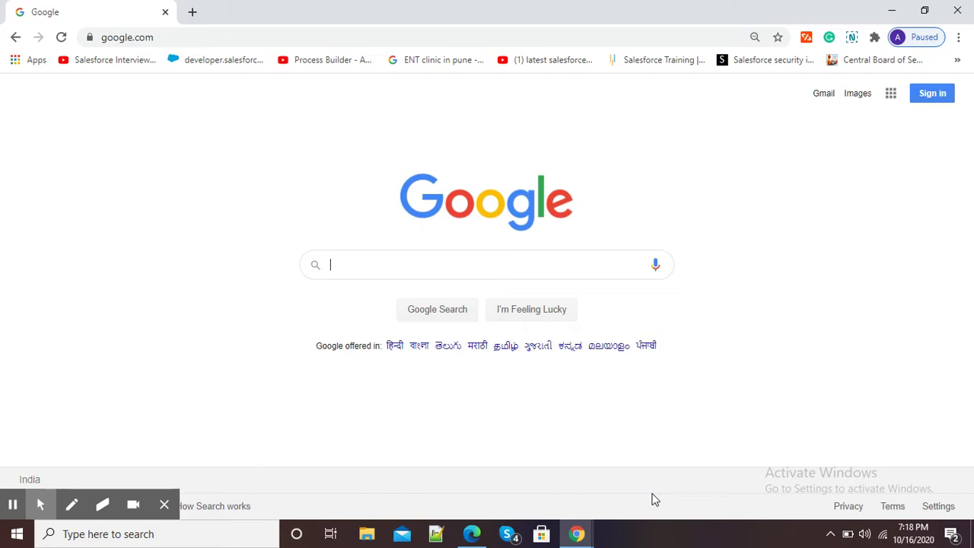
Bring the 47-page handwritten notes PDF forward in Edge and skim through it.
{"action": "left_click", "coordinate": [468, 535]}
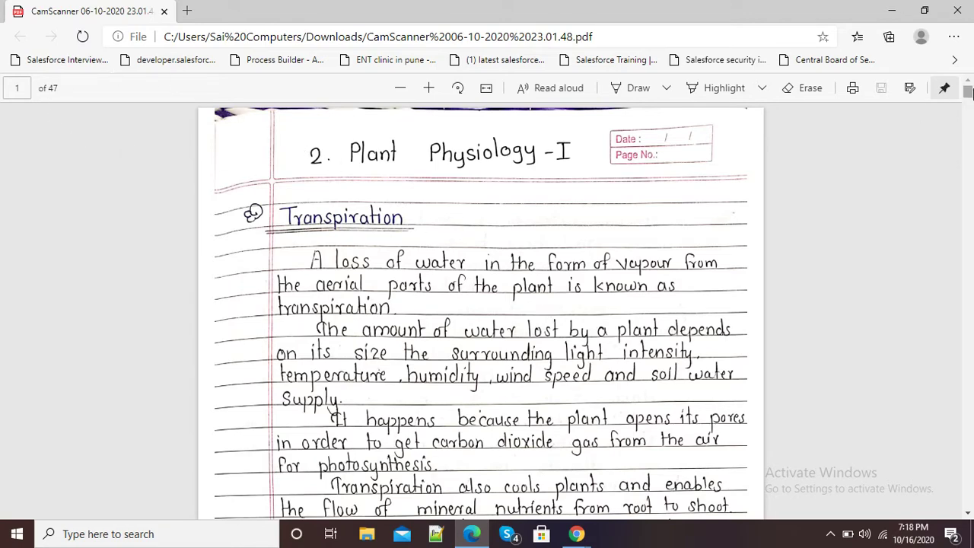
{"action": "mouse_move", "coordinate": [967, 91]}
{"action": "left_mouse_down"}
{"action": "mouse_move", "coordinate": [968, 204]}
{"action": "mouse_move", "coordinate": [968, 90]}
{"action": "left_mouse_up"}
Return to the Chrome Google homepage, search 'I love pdf' and open the iLovePDF site.
{"action": "mouse_move", "coordinate": [578, 535]}
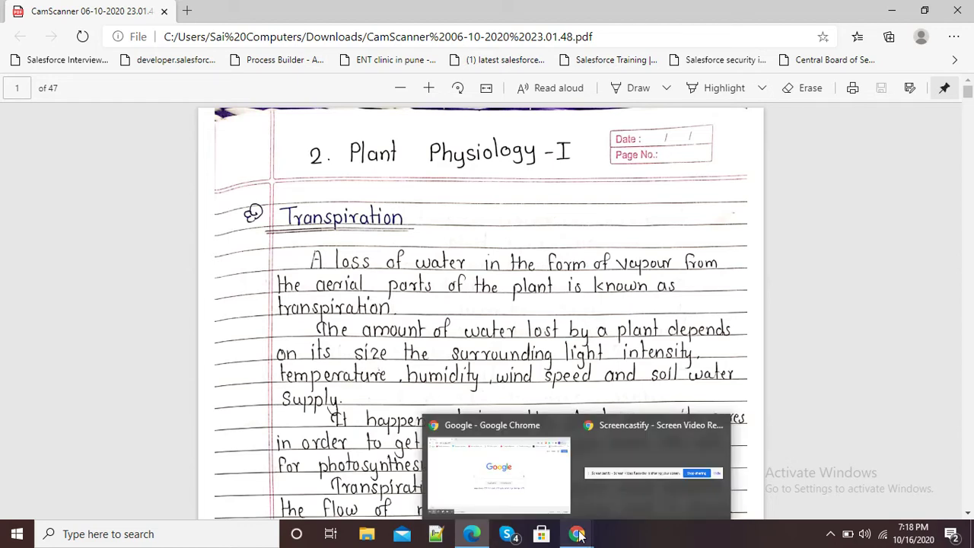
{"action": "left_click", "coordinate": [522, 473]}
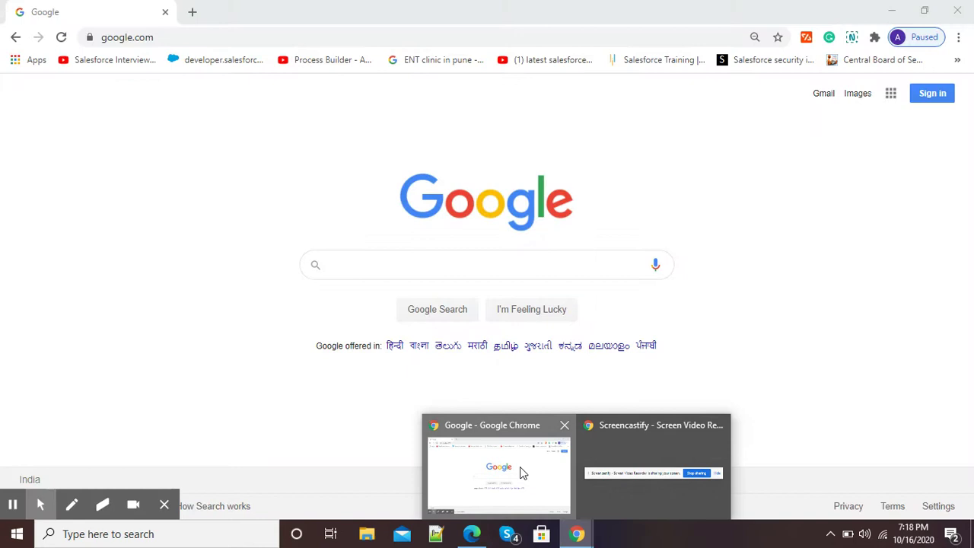
{"action": "left_click", "coordinate": [485, 261]}
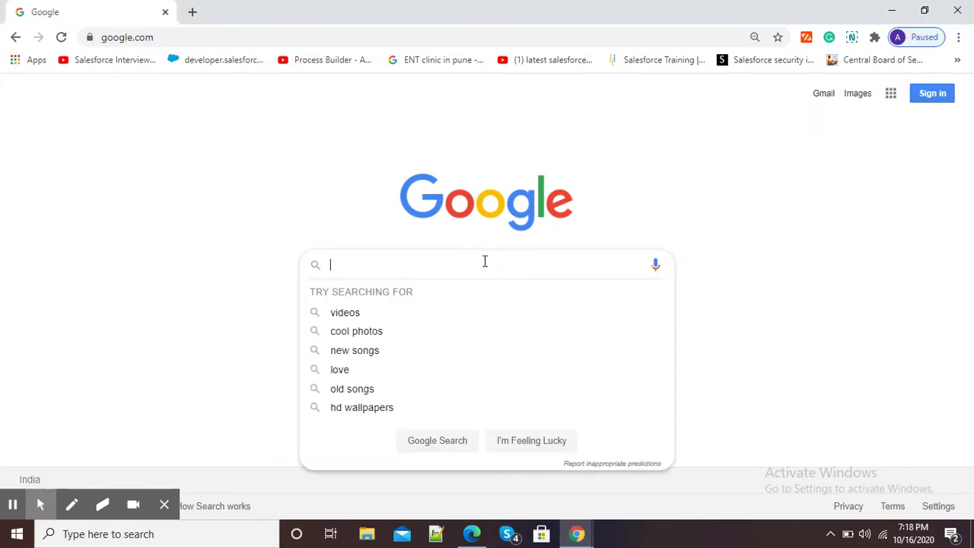
{"action": "type", "text": "I love pdf"}
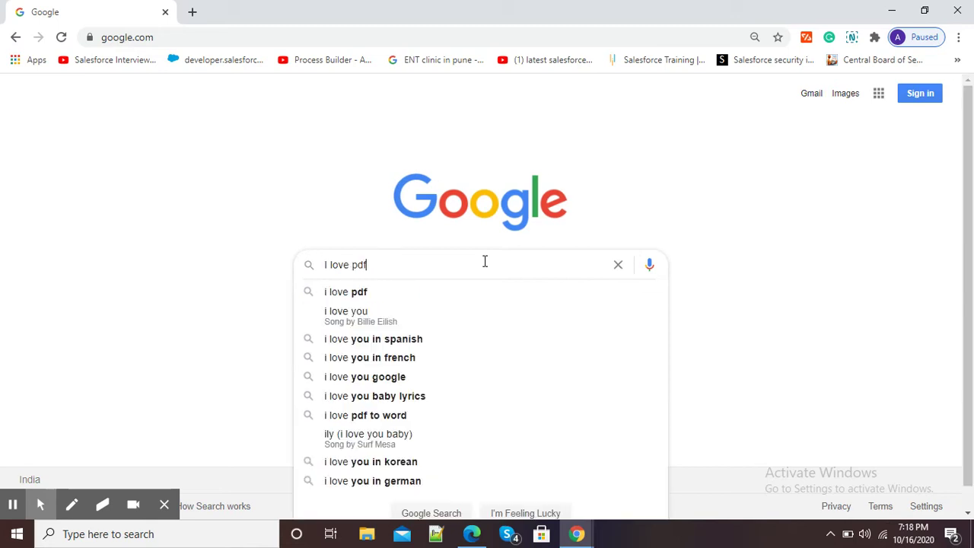
{"action": "key", "text": "Return"}
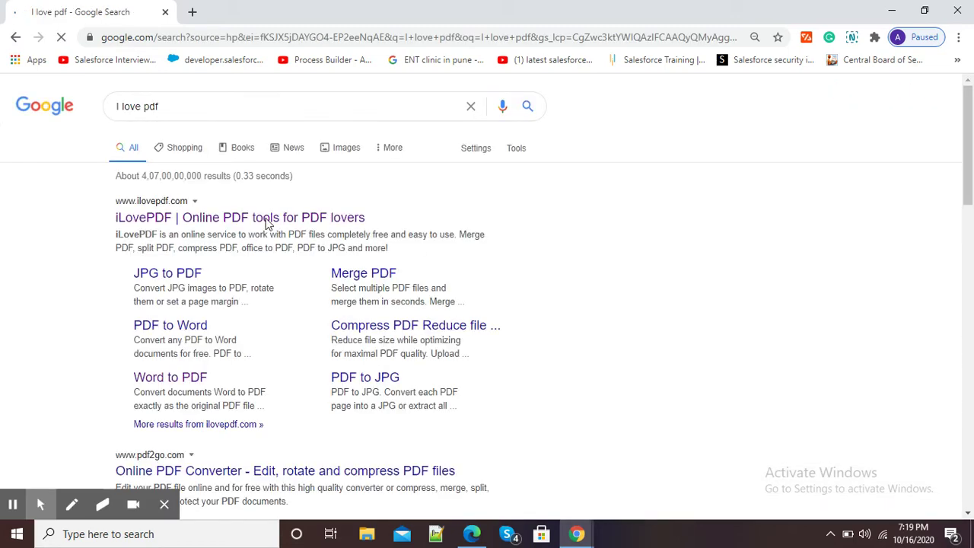
{"action": "left_click", "coordinate": [159, 221]}
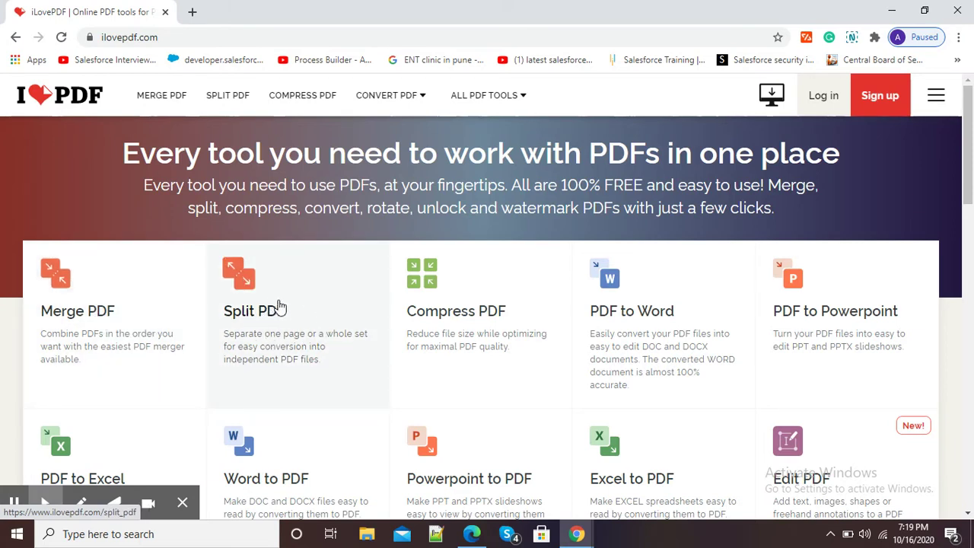
Open Split PDF and upload the CamScanner notes PDF from the Downloads folder.
{"action": "left_click", "coordinate": [281, 306]}
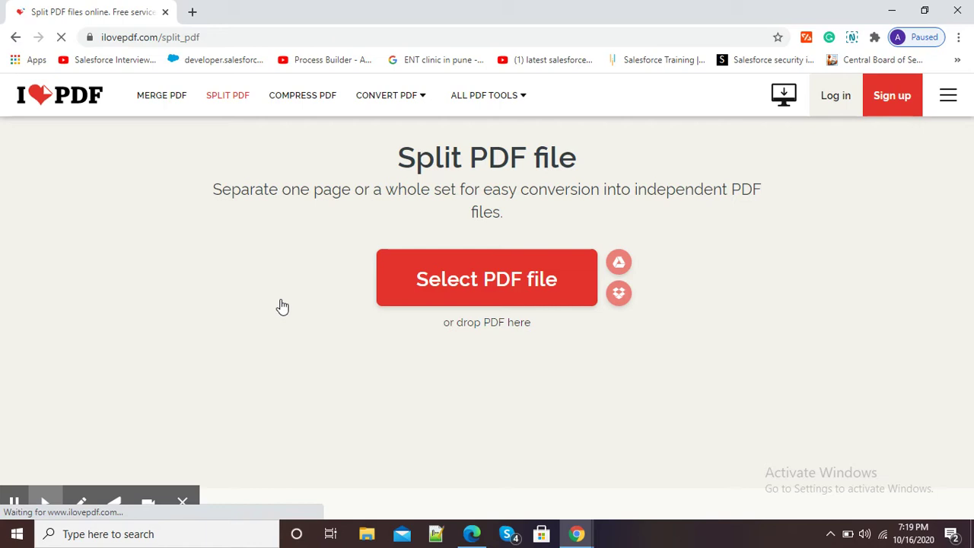
{"action": "left_click", "coordinate": [503, 280]}
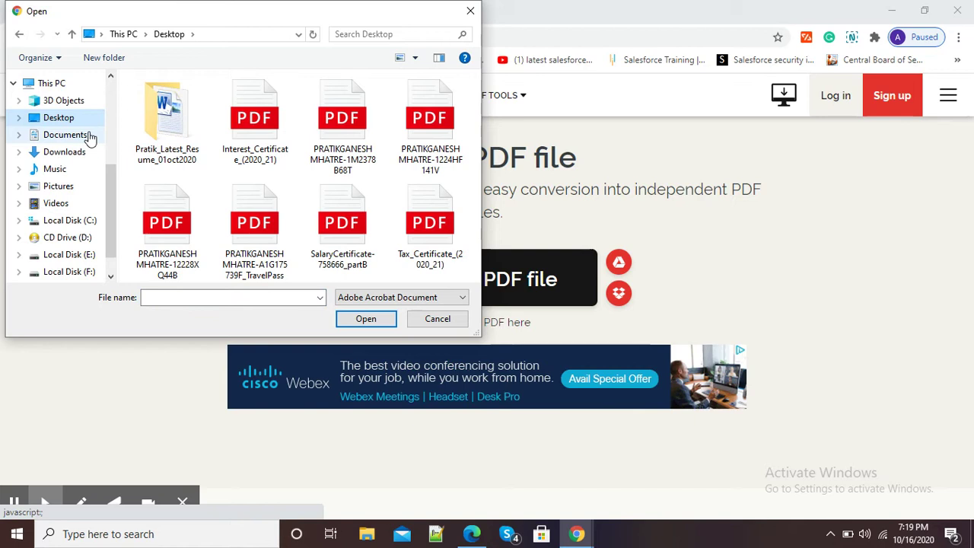
{"action": "left_click", "coordinate": [72, 151]}
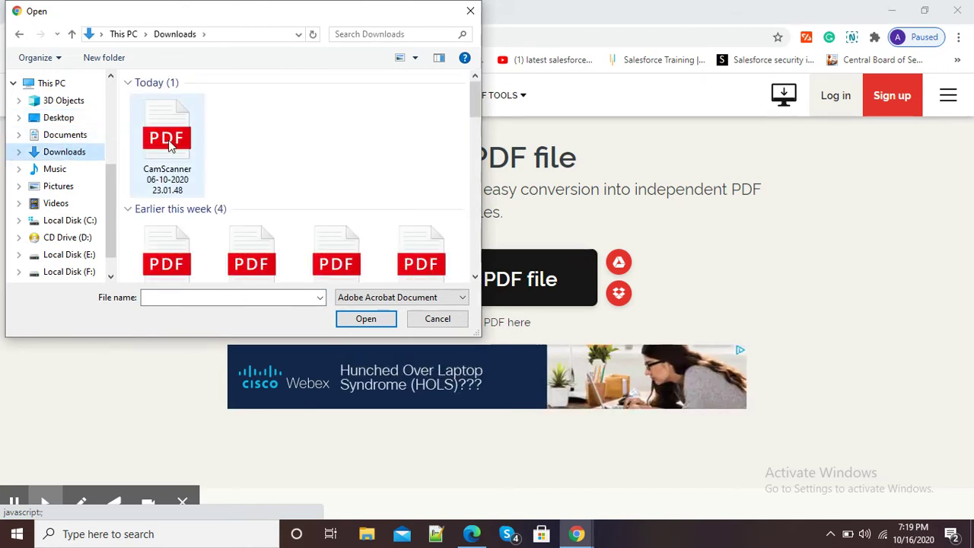
{"action": "left_click", "coordinate": [170, 146]}
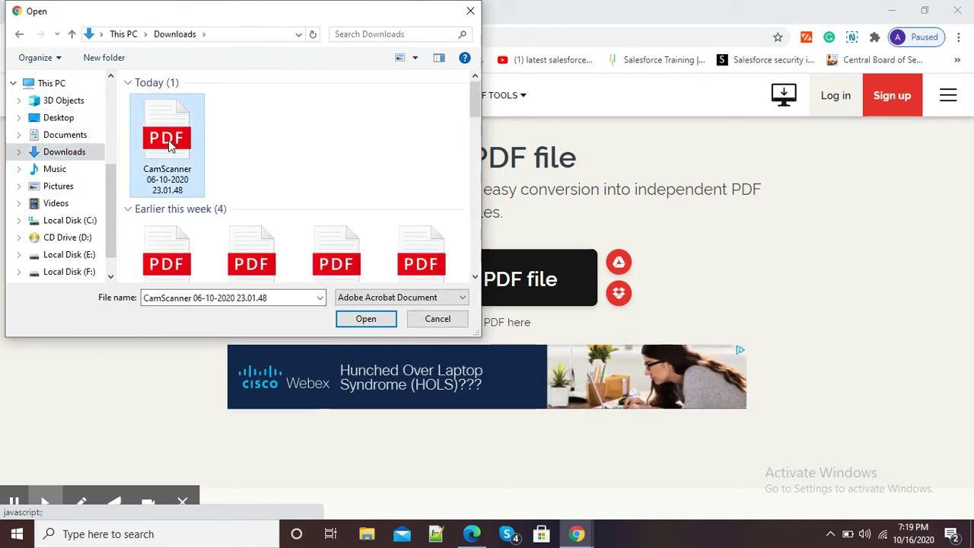
{"action": "left_click", "coordinate": [384, 319]}
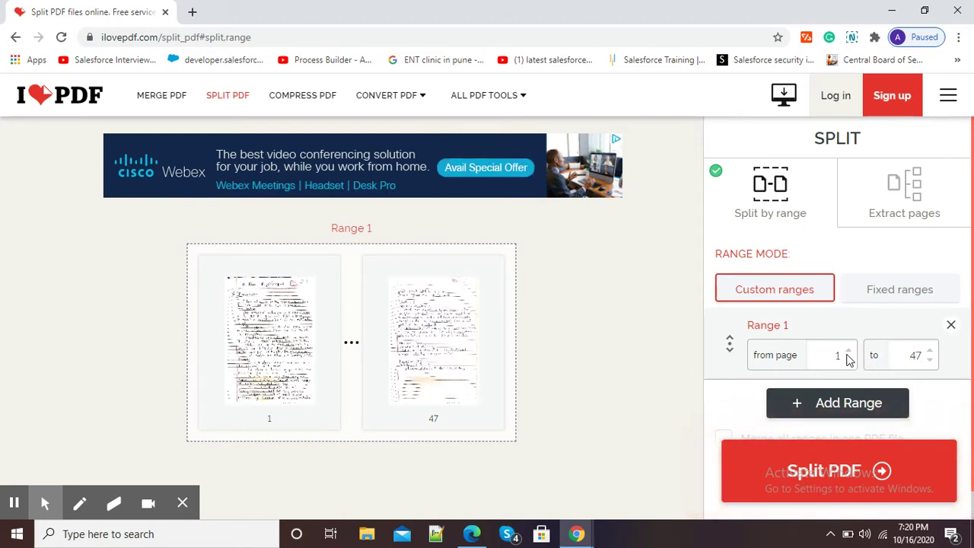
Set Range 1's custom range to start at page 10 and end at page 12.
{"action": "left_click", "coordinate": [850, 352]}
{"action": "left_click", "coordinate": [851, 353]}
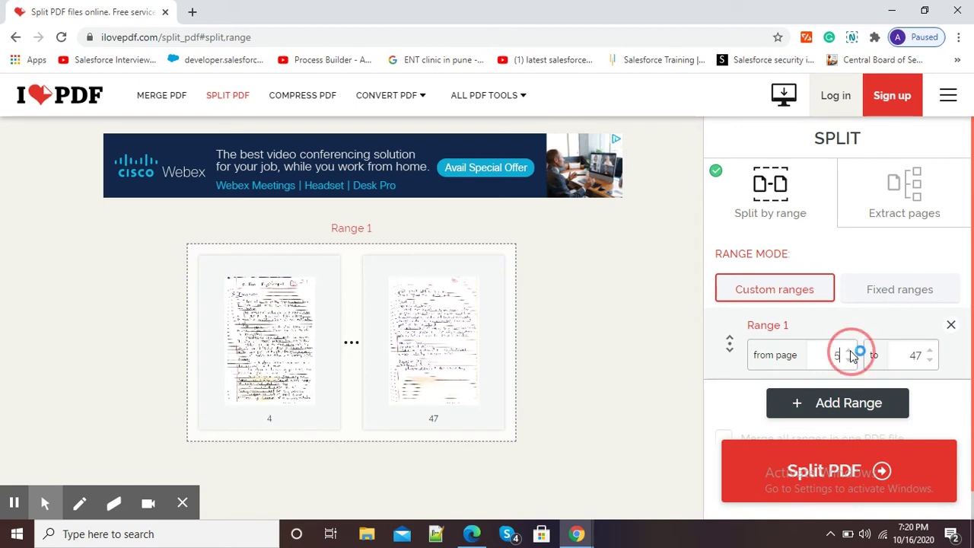
{"action": "left_click", "coordinate": [851, 353]}
{"action": "left_click", "coordinate": [851, 352]}
{"action": "left_click", "coordinate": [850, 352]}
{"action": "left_click", "coordinate": [851, 352]}
{"action": "left_click", "coordinate": [851, 352]}
{"action": "left_click", "coordinate": [851, 352]}
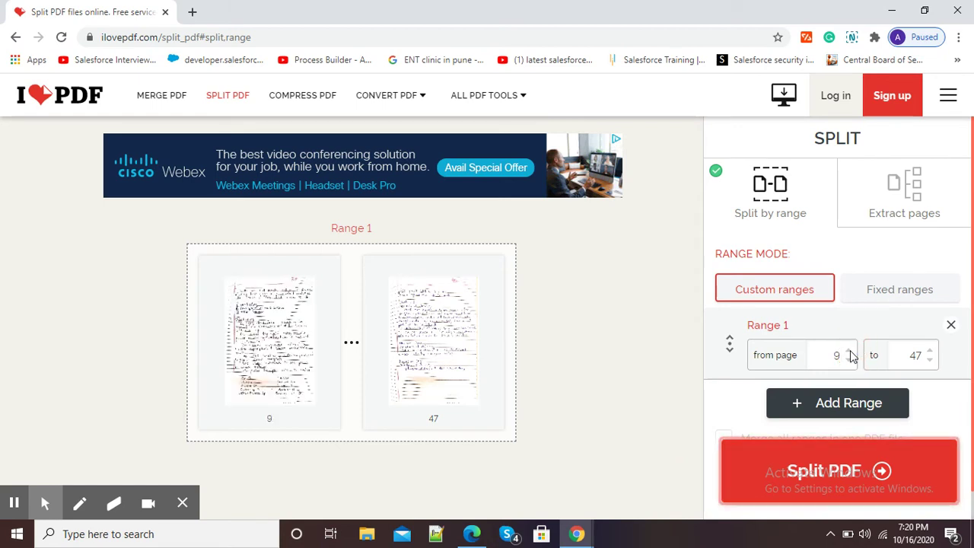
{"action": "left_click", "coordinate": [851, 352]}
{"action": "left_click", "coordinate": [930, 359]}
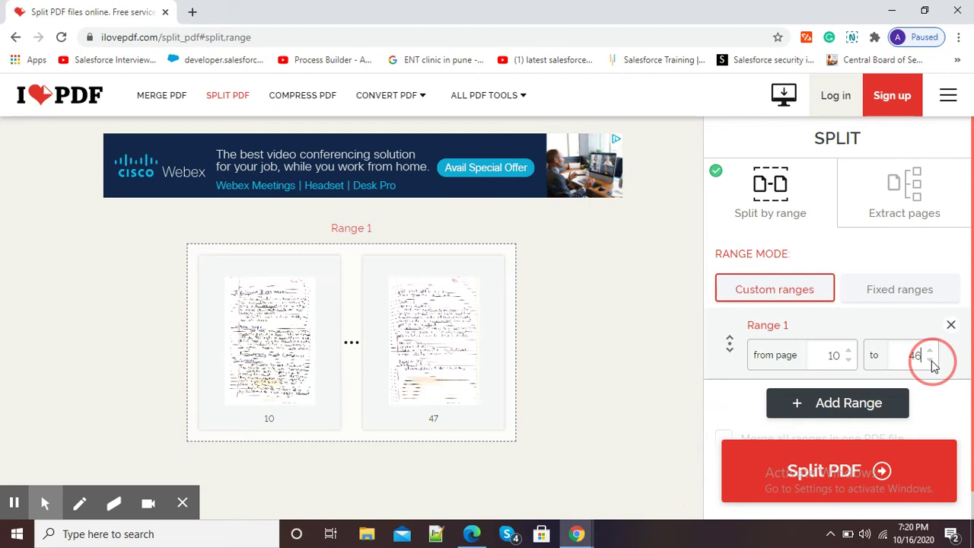
{"action": "left_click", "coordinate": [930, 359]}
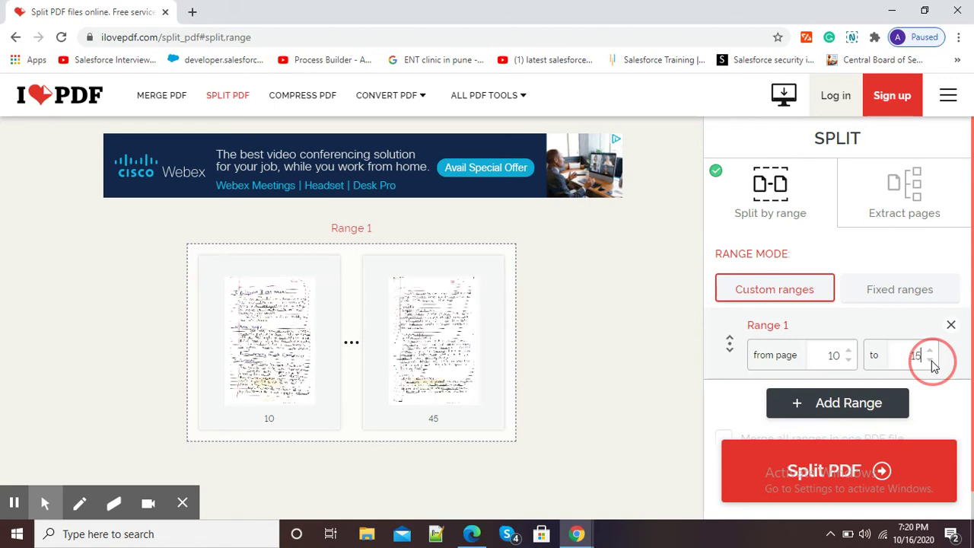
{"action": "left_click_drag", "start_coordinate": [933, 365], "coordinate": [933, 364]}
{"action": "left_click", "coordinate": [935, 350]}
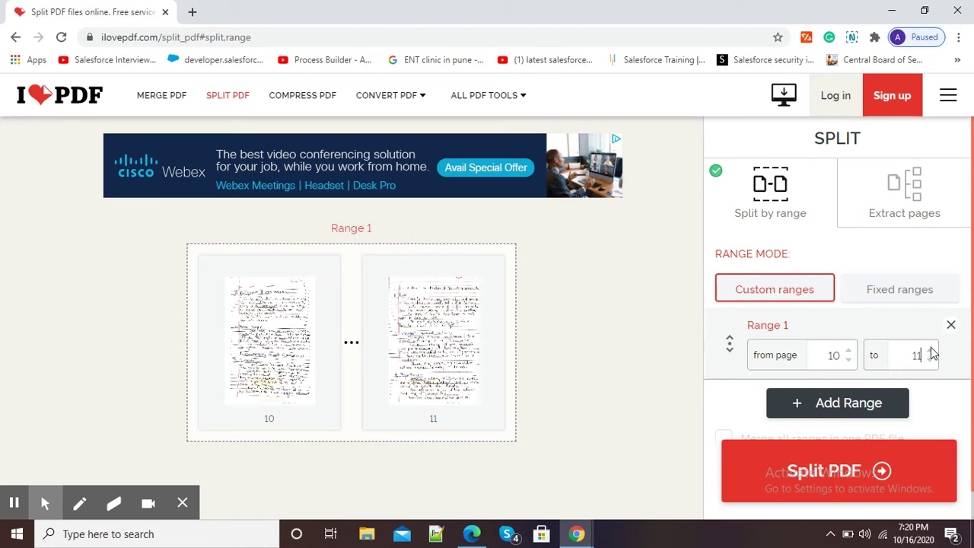
{"action": "left_click", "coordinate": [933, 350]}
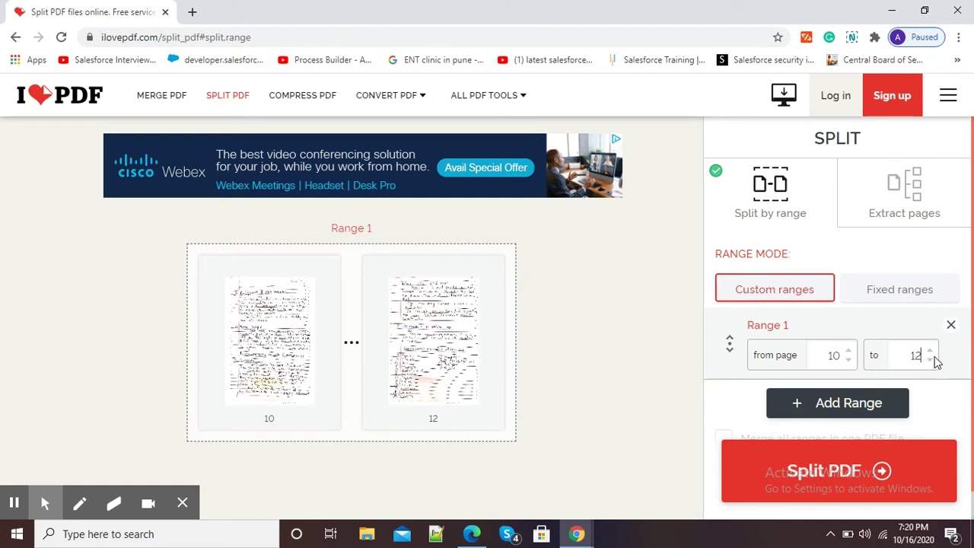
{"action": "double_click", "coordinate": [929, 360]}
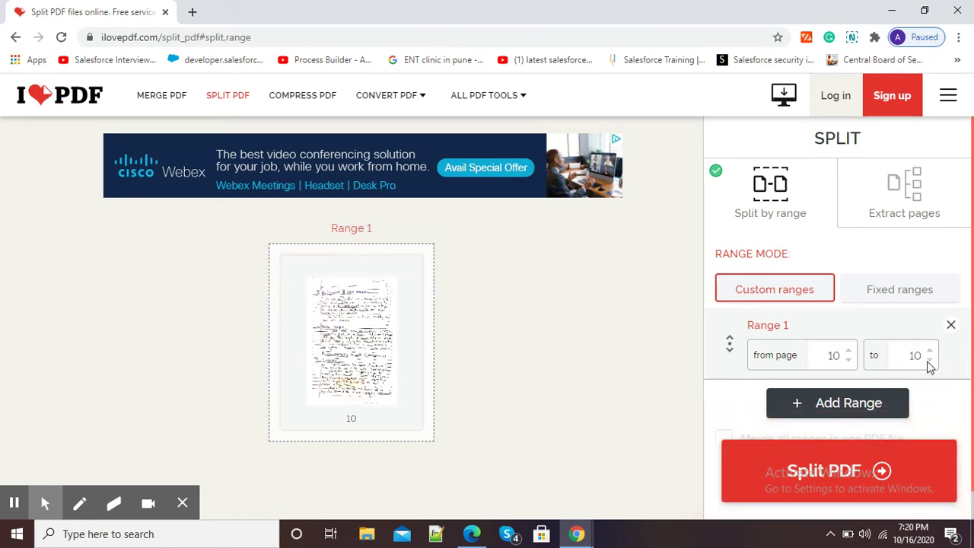
{"action": "double_click", "coordinate": [929, 350]}
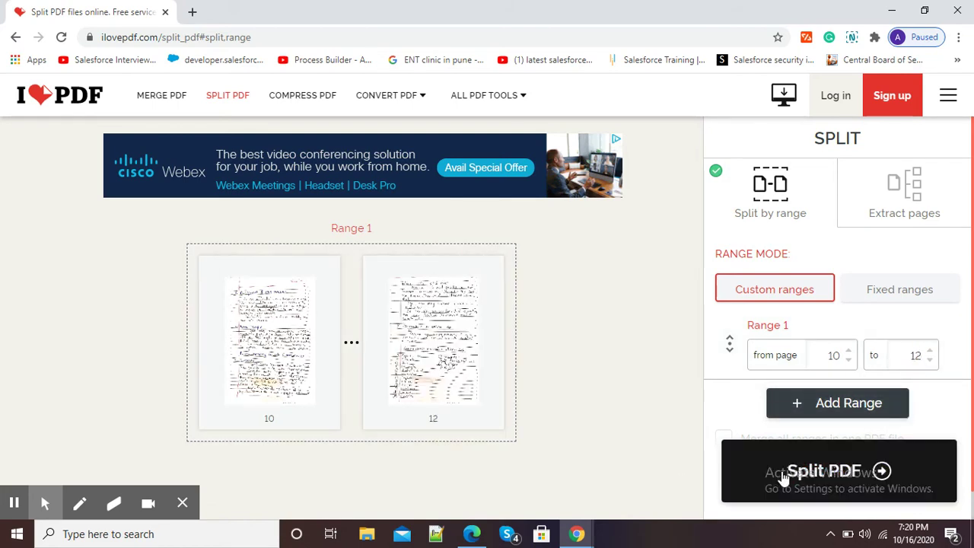
Split out pages 10–12 and download CamScanner 06-10-2020 23.01.48-10-12.pdf.
{"action": "left_click", "coordinate": [825, 470]}
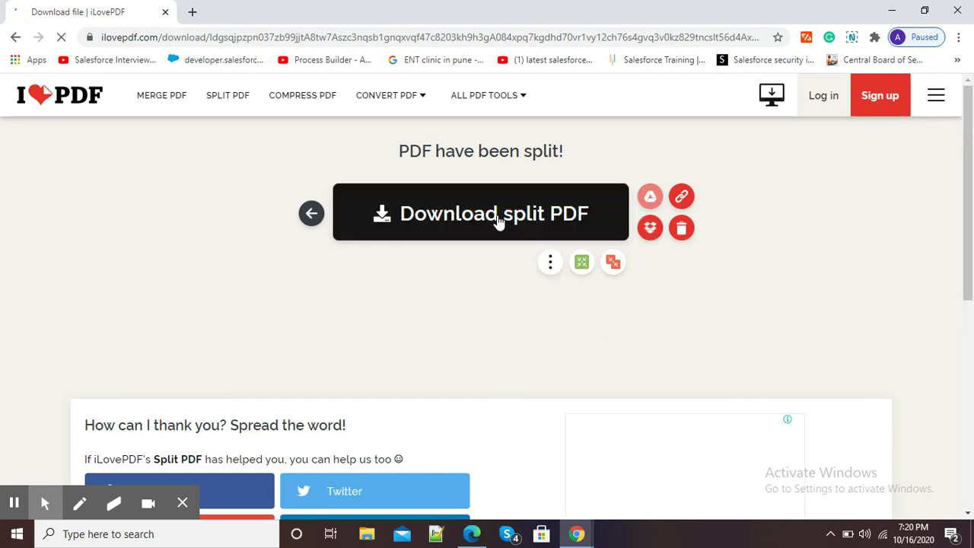
{"action": "left_click", "coordinate": [497, 221]}
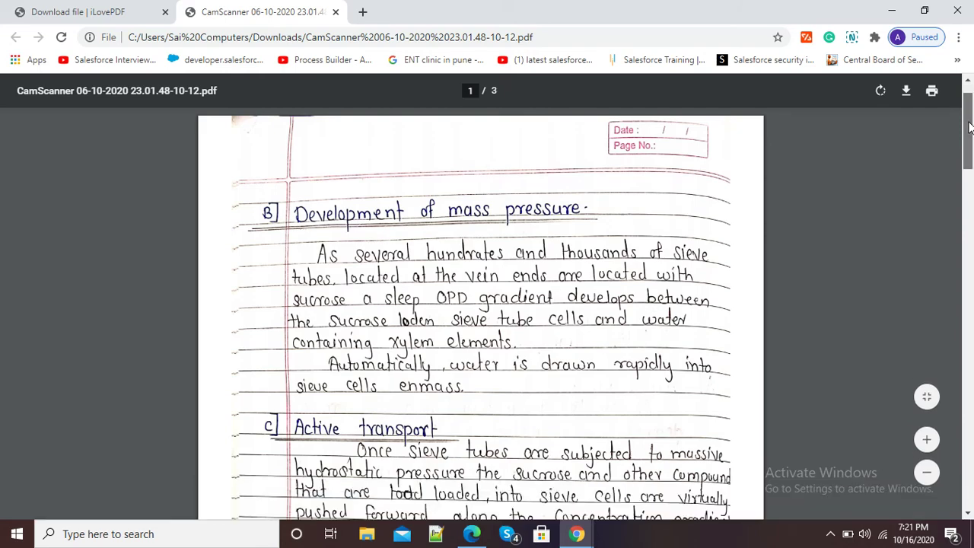
Scroll through the 3-page split PDF, then return to the iLovePDF download page.
{"action": "mouse_move", "coordinate": [969, 115]}
{"action": "left_mouse_down"}
{"action": "mouse_move", "coordinate": [968, 440]}
{"action": "mouse_move", "coordinate": [960, 110]}
{"action": "left_mouse_up"}
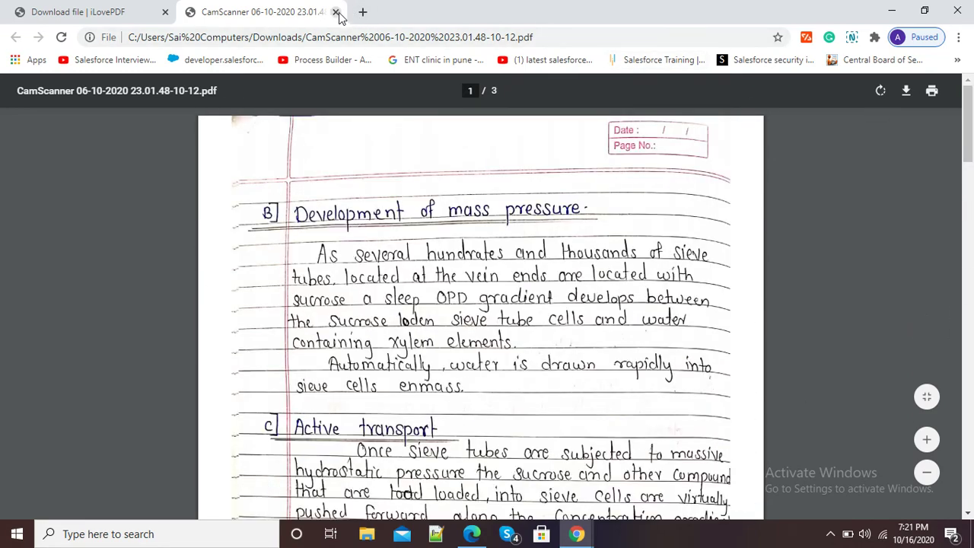
{"action": "left_click", "coordinate": [97, 20]}
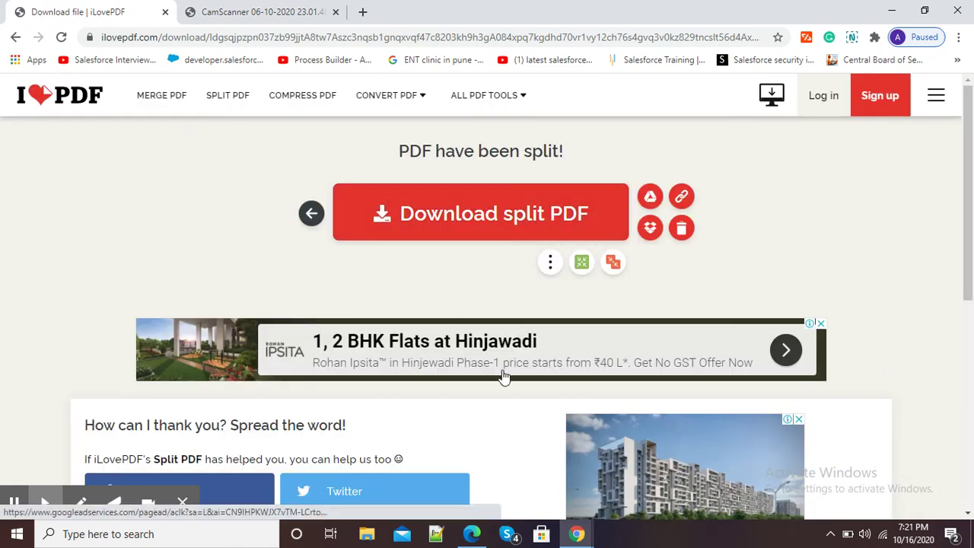
{"action": "mouse_move", "coordinate": [577, 534]}
{"action": "mouse_move", "coordinate": [609, 496]}
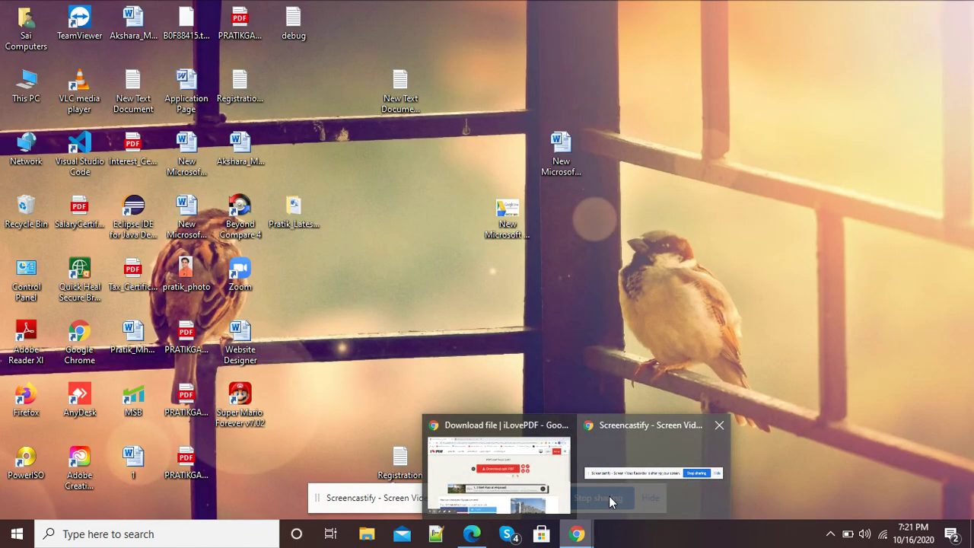